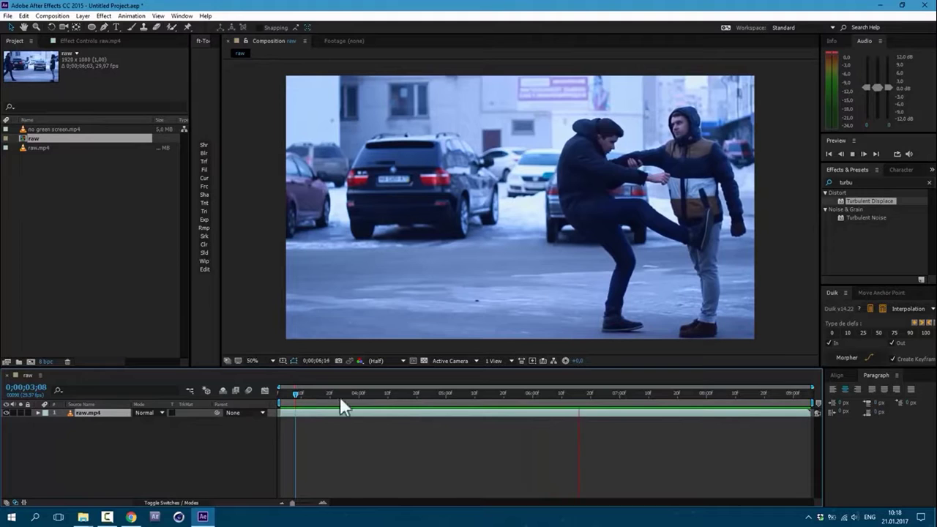
Split the raw.mp4 layer at 0;00;04;12 and again at 6;00.
{"action": "left_click", "coordinate": [393, 398]}
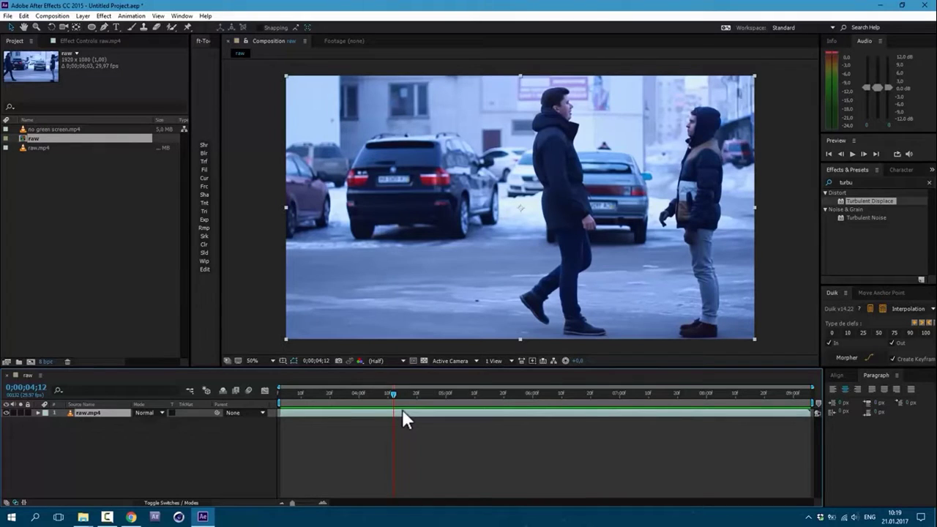
{"action": "key", "text": "ctrl+shift+d"}
{"action": "left_click_drag", "start_coordinate": [394, 393], "coordinate": [532, 414]}
{"action": "key", "text": "ctrl+shift+d"}
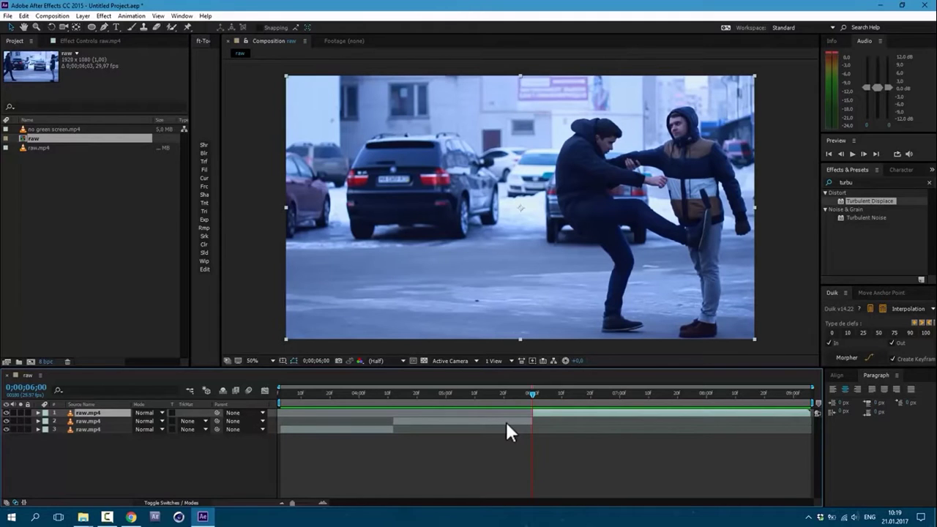
Bring up the Time Stretch settings for the middle raw.mp4 layer.
{"action": "left_click", "coordinate": [506, 423]}
{"action": "right_click", "coordinate": [507, 423]}
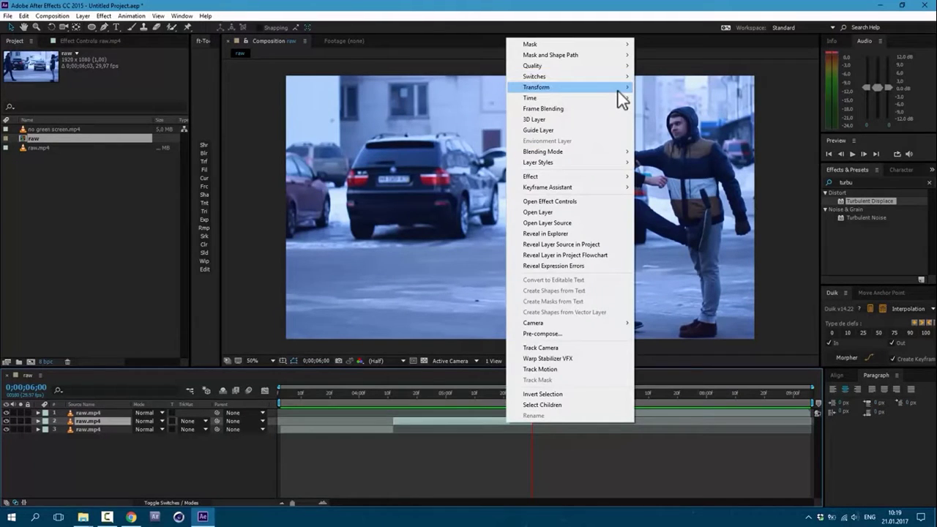
{"action": "mouse_move", "coordinate": [621, 102]}
{"action": "left_click", "coordinate": [659, 118]}
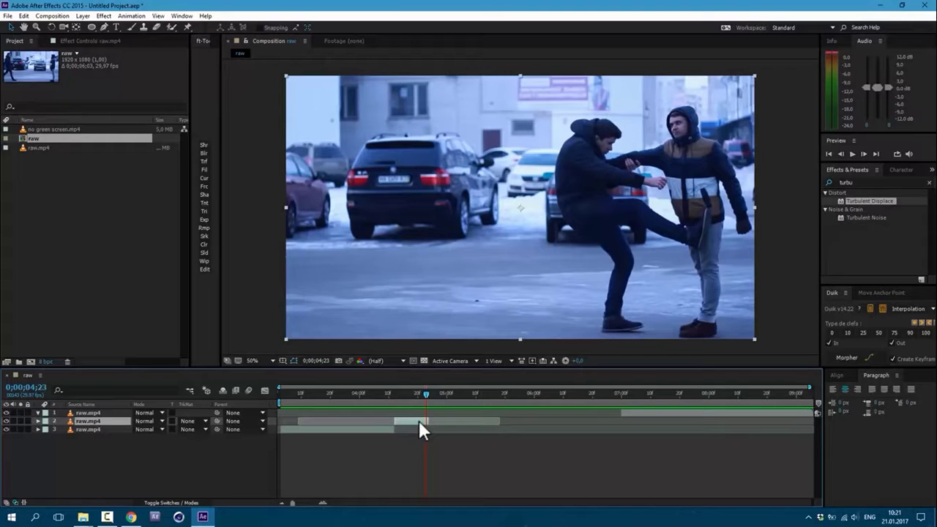
Duplicate the middle layer, freeze it on the kick frame, extend it, and preview.
{"action": "key", "text": "ctrl+d"}
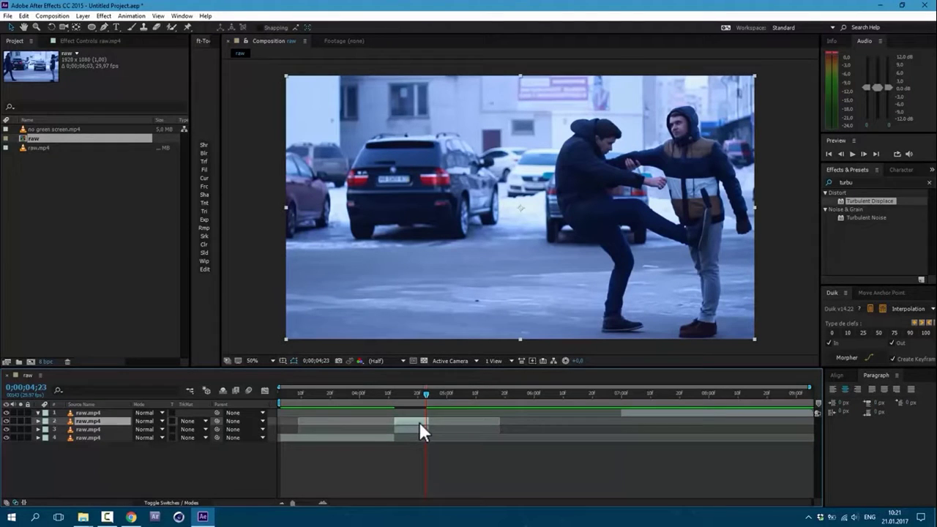
{"action": "right_click", "coordinate": [420, 422]}
{"action": "mouse_move", "coordinate": [447, 97]}
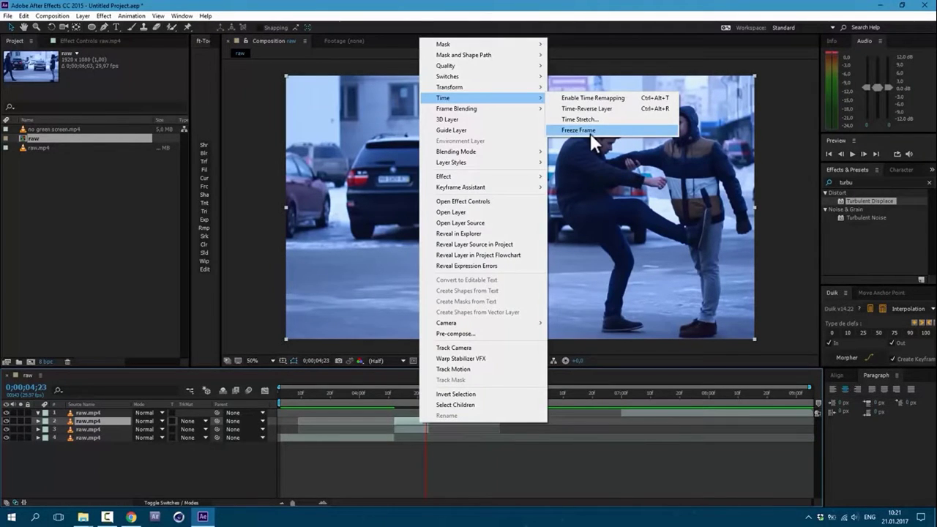
{"action": "left_click", "coordinate": [590, 133]}
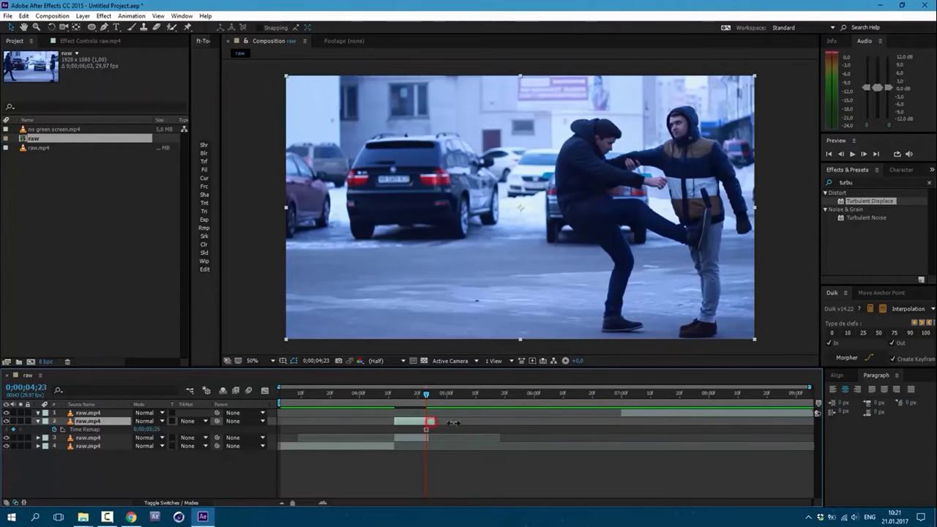
{"action": "left_click_drag", "start_coordinate": [426, 421], "coordinate": [618, 423]}
{"action": "left_click", "coordinate": [421, 398]}
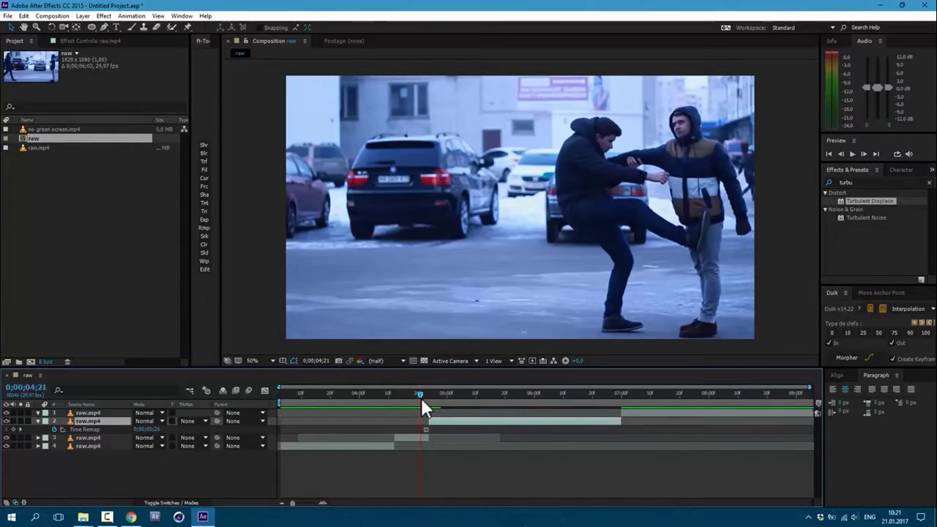
{"action": "key", "text": "space"}
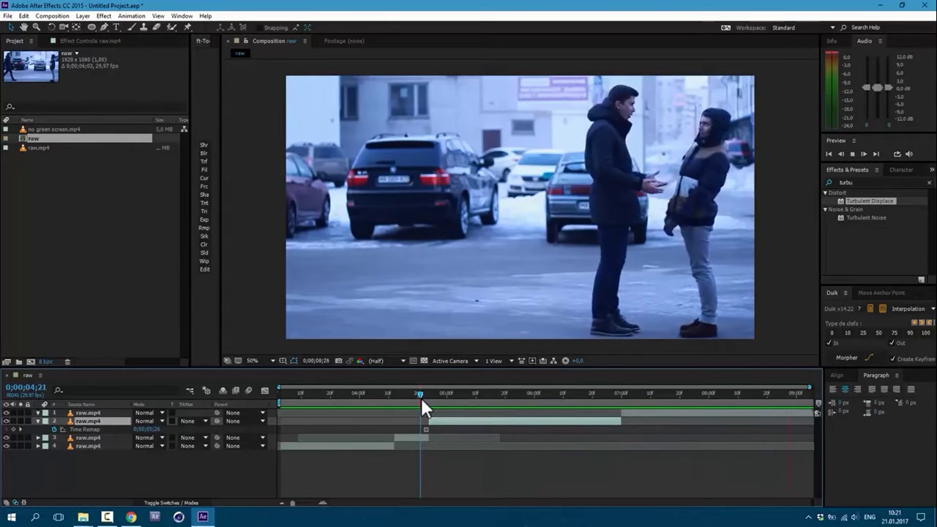
Make a comp from no green screen.mp4, split it at 1;44, and trim the top layer to 3;16.
{"action": "key", "text": "space"}
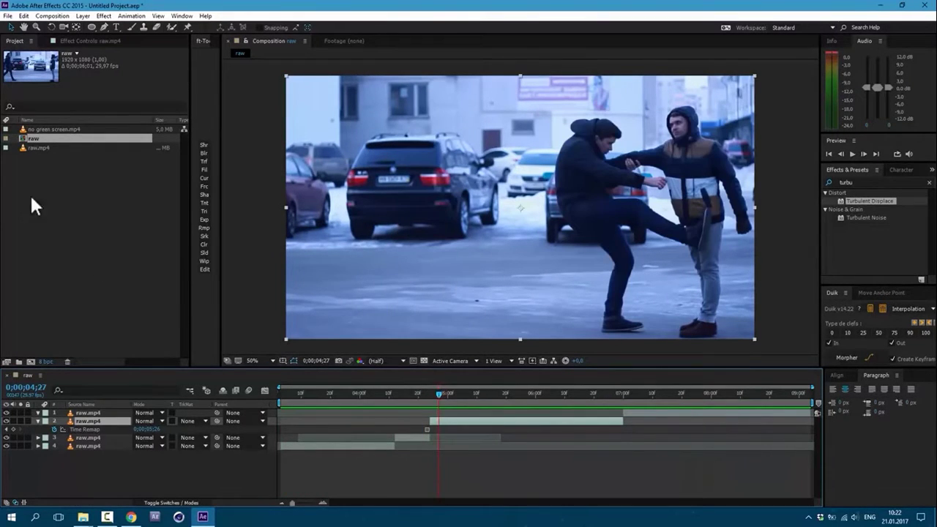
{"action": "left_click_drag", "start_coordinate": [58, 129], "coordinate": [29, 359]}
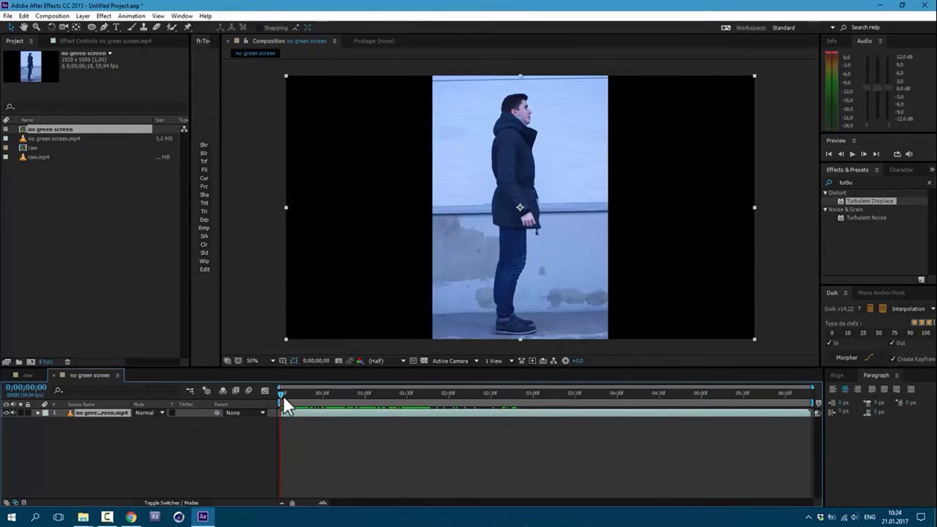
{"action": "left_click_drag", "start_coordinate": [284, 396], "coordinate": [427, 428]}
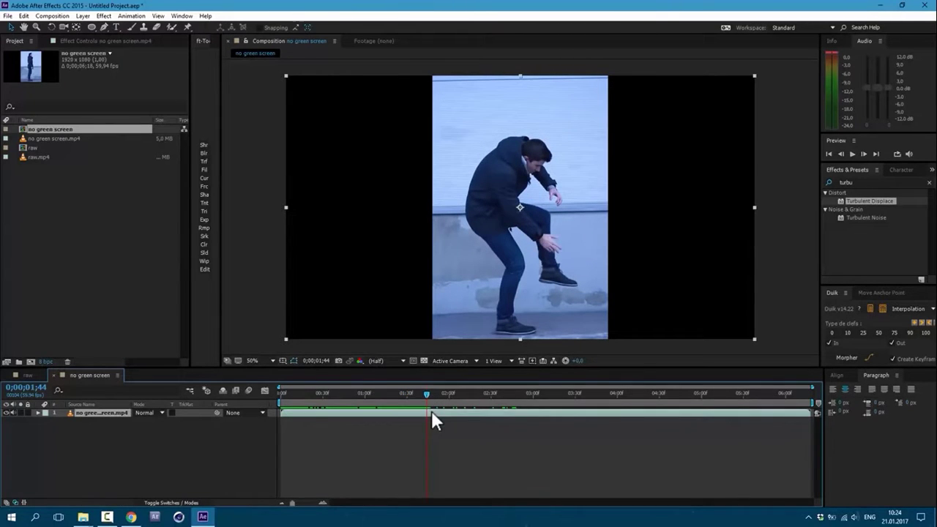
{"action": "key", "text": "ctrl+shift+d"}
{"action": "key", "text": "space"}
{"action": "key", "text": "space"}
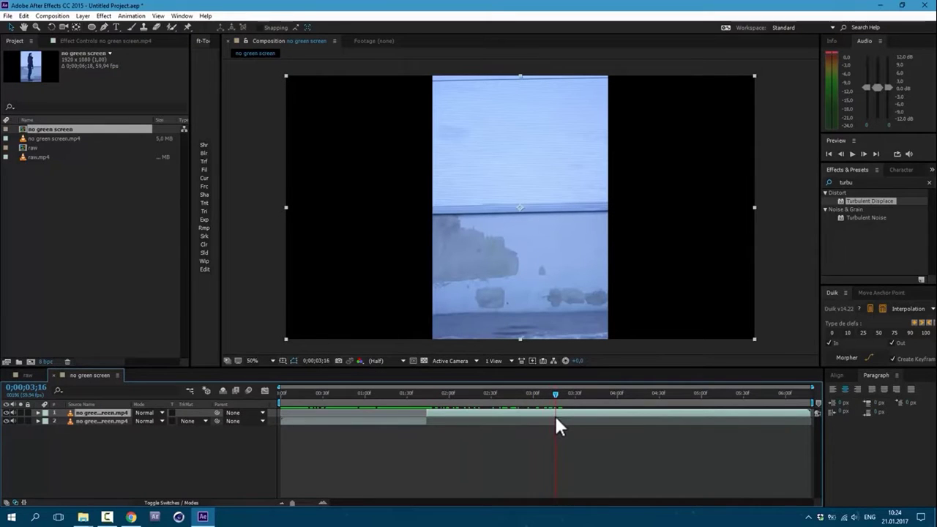
{"action": "key", "text": "alt+bracketleft"}
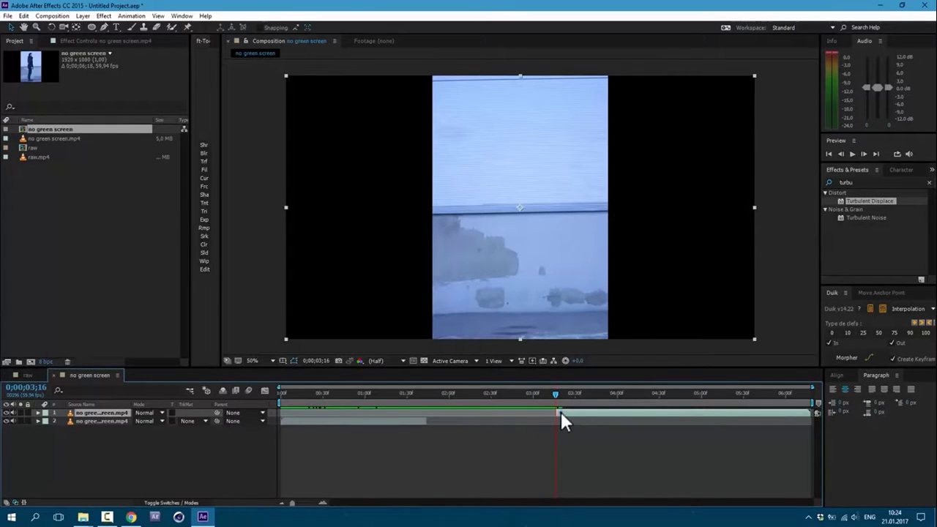
Freeze the actor layer on the current frame and duplicate it.
{"action": "right_click", "coordinate": [561, 411]}
{"action": "left_click", "coordinate": [656, 87]}
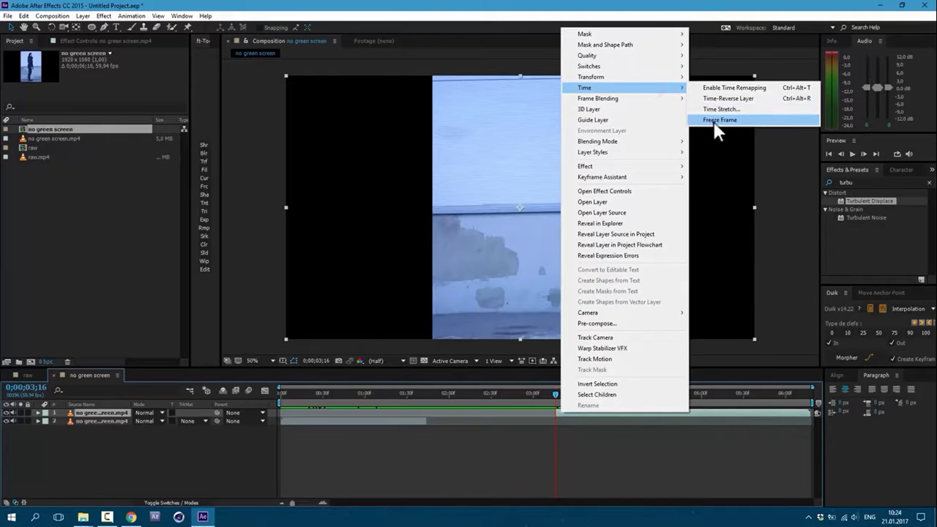
{"action": "left_click", "coordinate": [714, 118]}
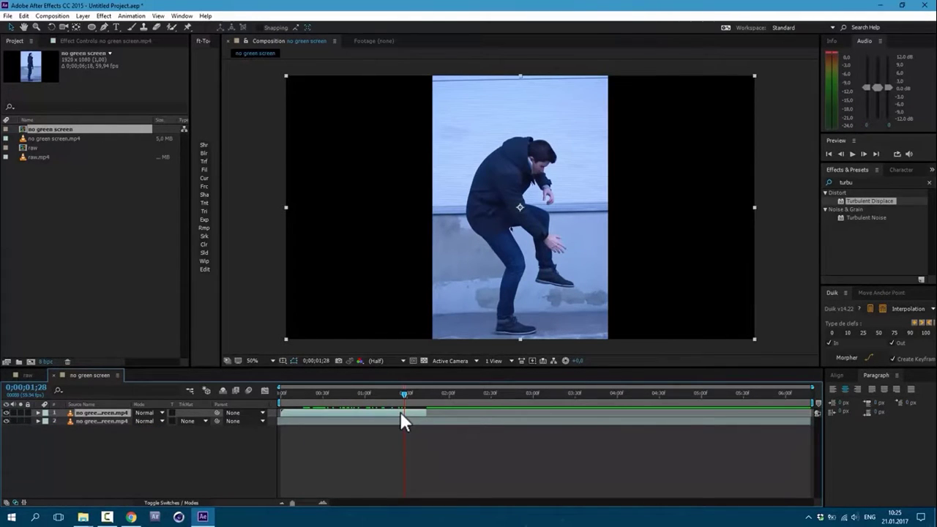
{"action": "key", "text": "ctrl+d"}
Give the copy a 50% Time Stretch and slide it along the timeline.
{"action": "right_click", "coordinate": [401, 411]}
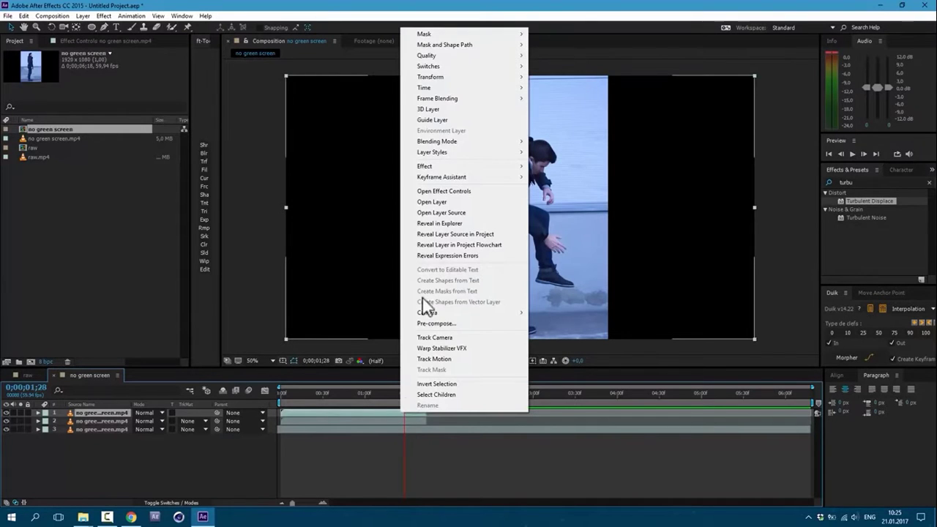
{"action": "mouse_move", "coordinate": [495, 87]}
{"action": "left_click", "coordinate": [560, 108]}
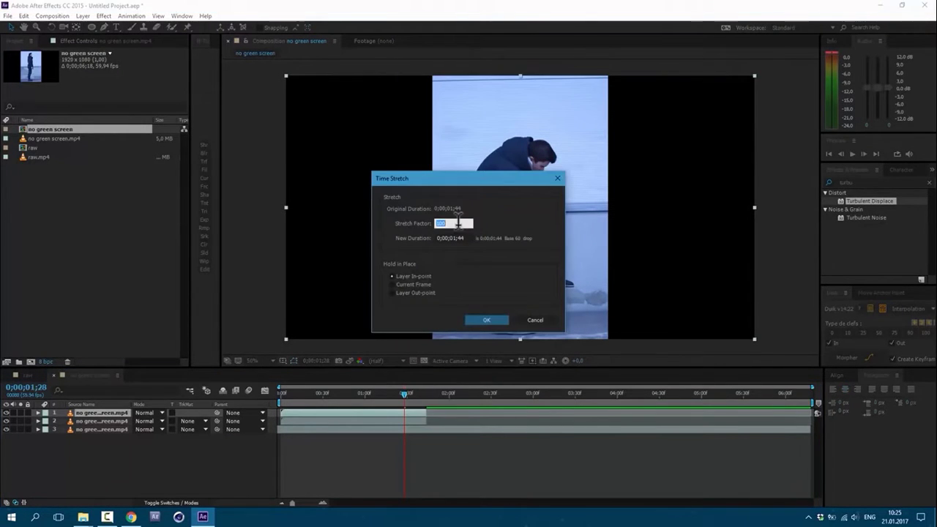
{"action": "type", "text": "50"}
{"action": "key", "text": "Return"}
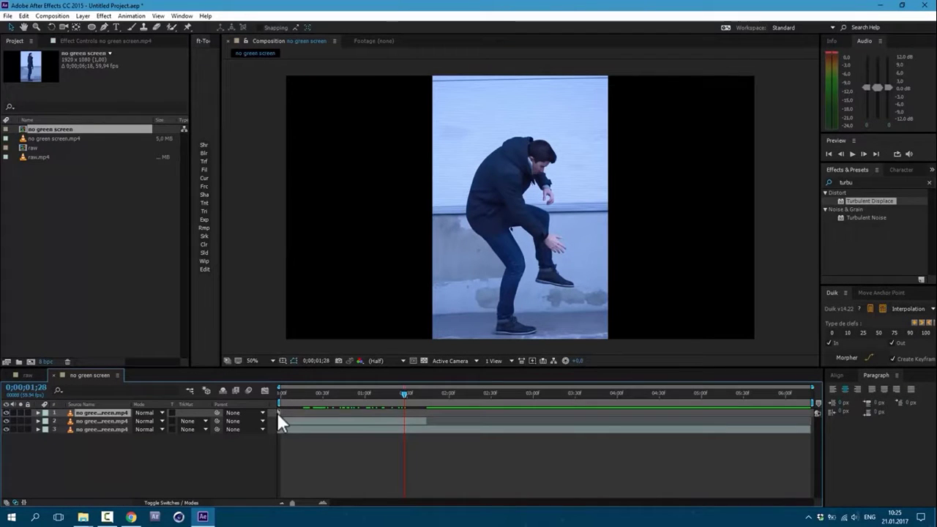
{"action": "mouse_move", "coordinate": [282, 412]}
{"action": "left_mouse_down"}
{"action": "mouse_move", "coordinate": [442, 397]}
{"action": "mouse_move", "coordinate": [536, 476]}
{"action": "left_mouse_up"}
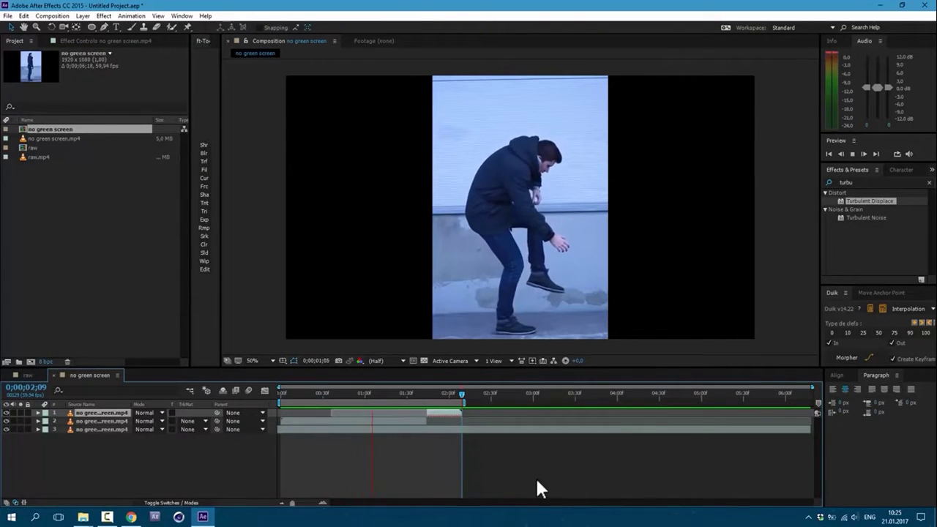
Enable Time Remapping on the actor layers.
{"action": "left_click", "coordinate": [431, 413]}
{"action": "left_click", "coordinate": [402, 422]}
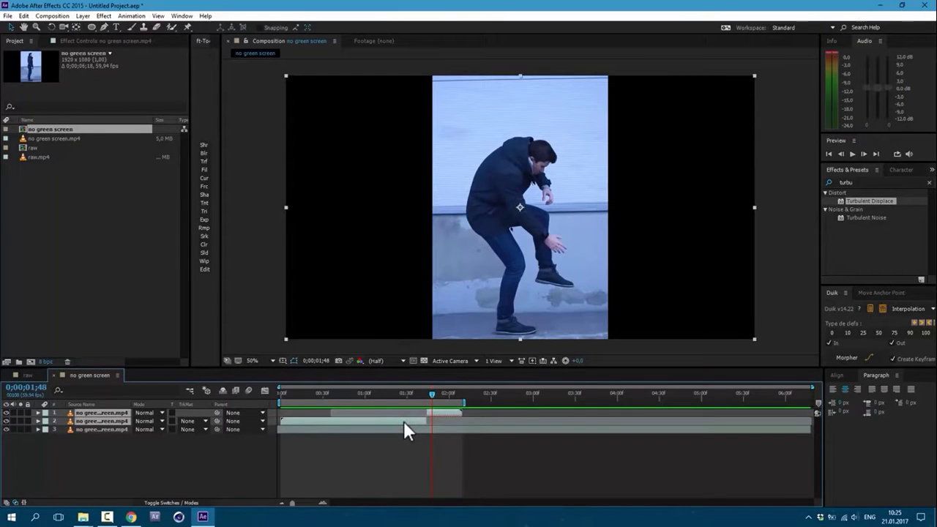
{"action": "right_click", "coordinate": [404, 421]}
{"action": "mouse_move", "coordinate": [513, 96]}
{"action": "left_click", "coordinate": [547, 98]}
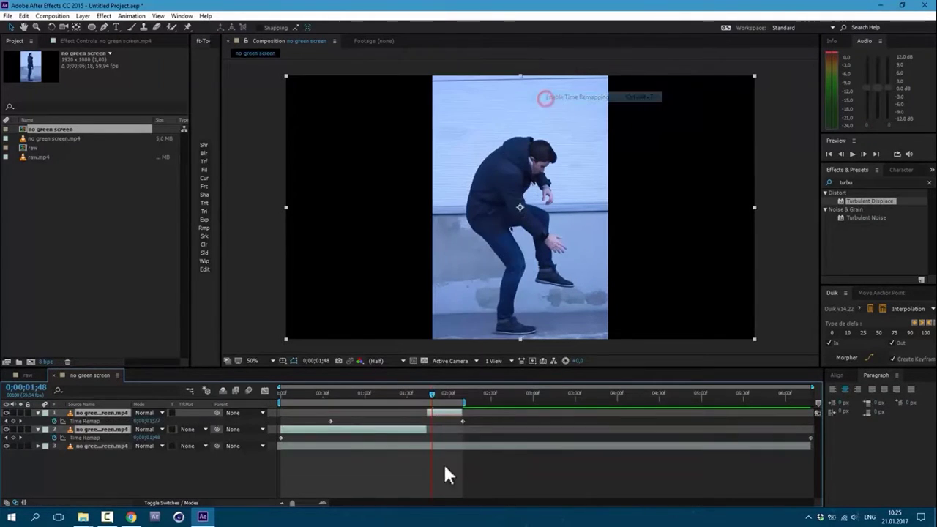
Add Easy Ease Time Remap keyframes at 1;44 on layers 1 and 2, then preview.
{"action": "left_click", "coordinate": [427, 393]}
{"action": "left_click", "coordinate": [435, 412]}
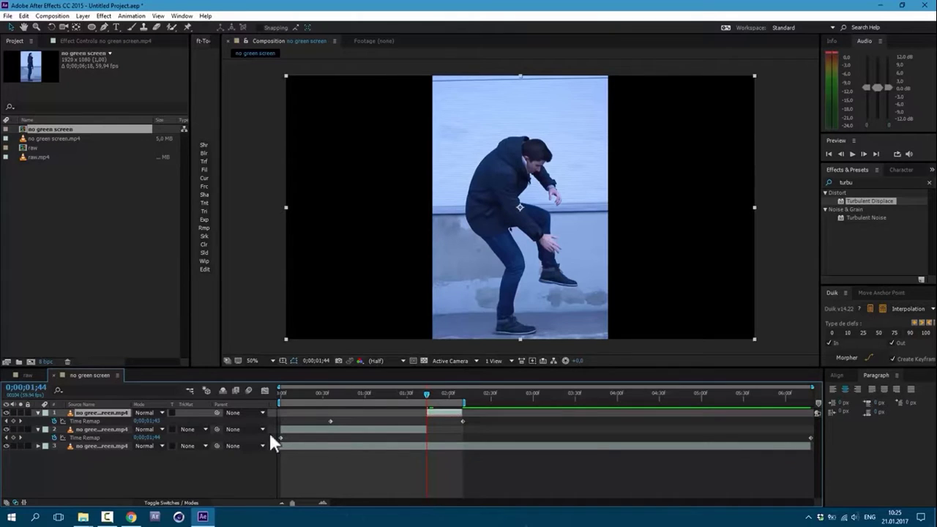
{"action": "left_click", "coordinate": [13, 421]}
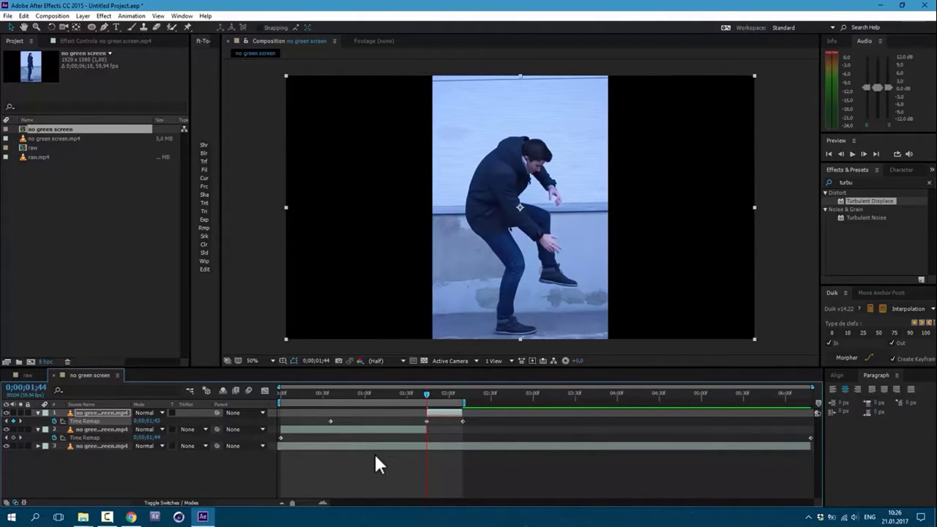
{"action": "key", "text": "F9"}
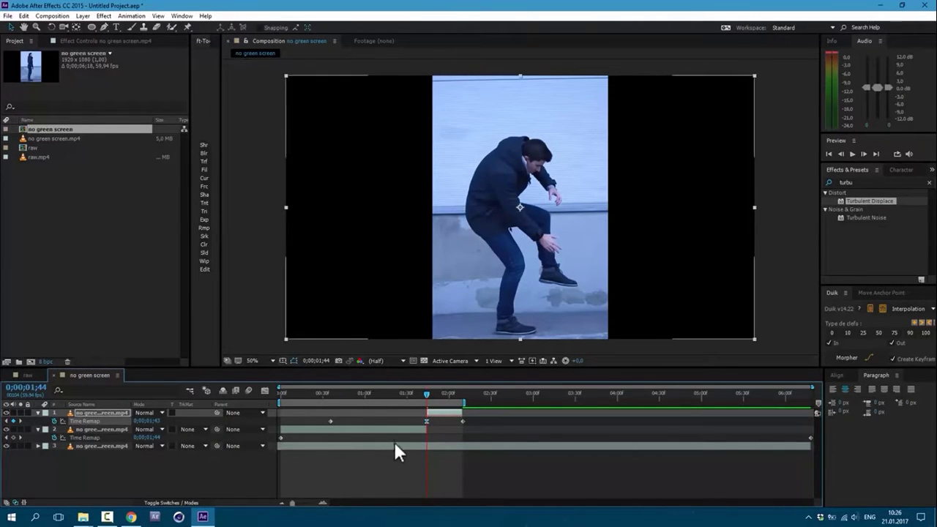
{"action": "left_click", "coordinate": [399, 429]}
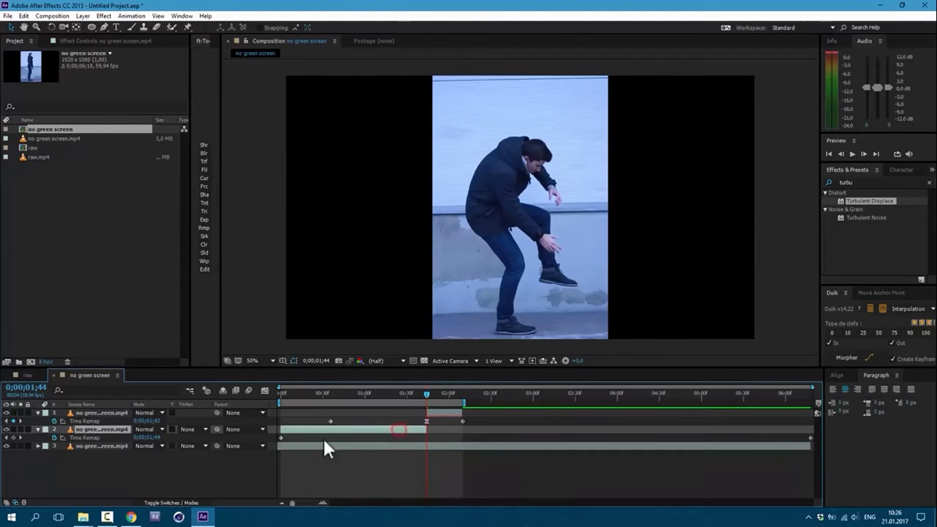
{"action": "left_click", "coordinate": [14, 438]}
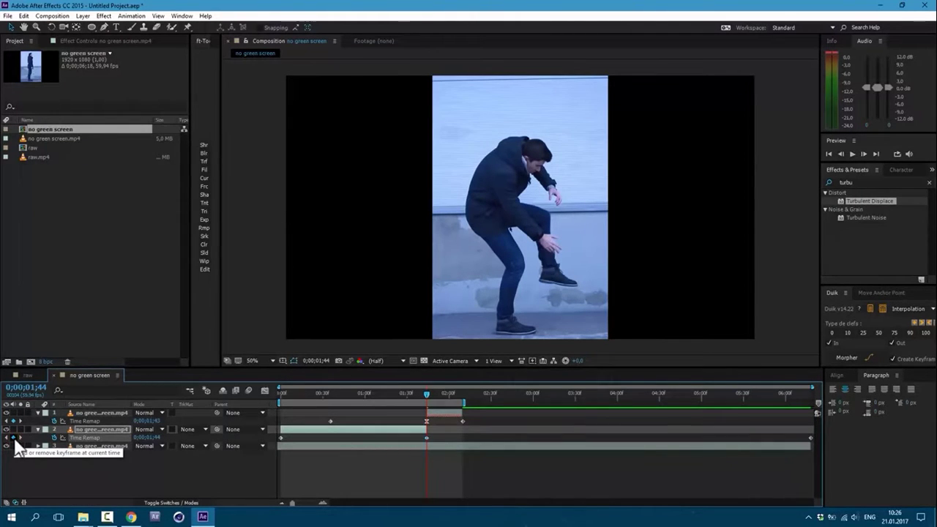
{"action": "key", "text": "F9"}
{"action": "key", "text": "space"}
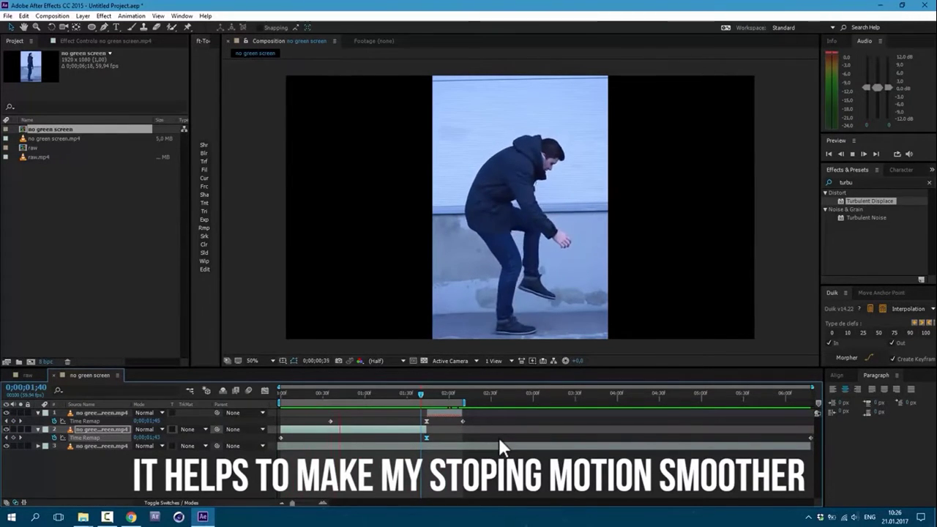
{"action": "left_click", "coordinate": [107, 438]}
{"action": "left_click", "coordinate": [112, 421]}
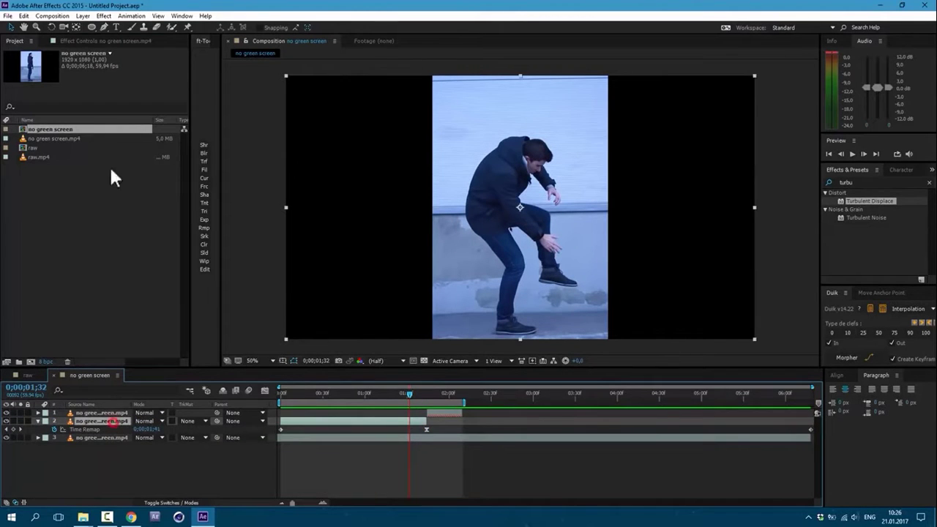
Apply Difference Matte to layer 2 against layer 3, hide layer 3, and lower Matching Tolerance.
{"action": "left_click", "coordinate": [104, 15]}
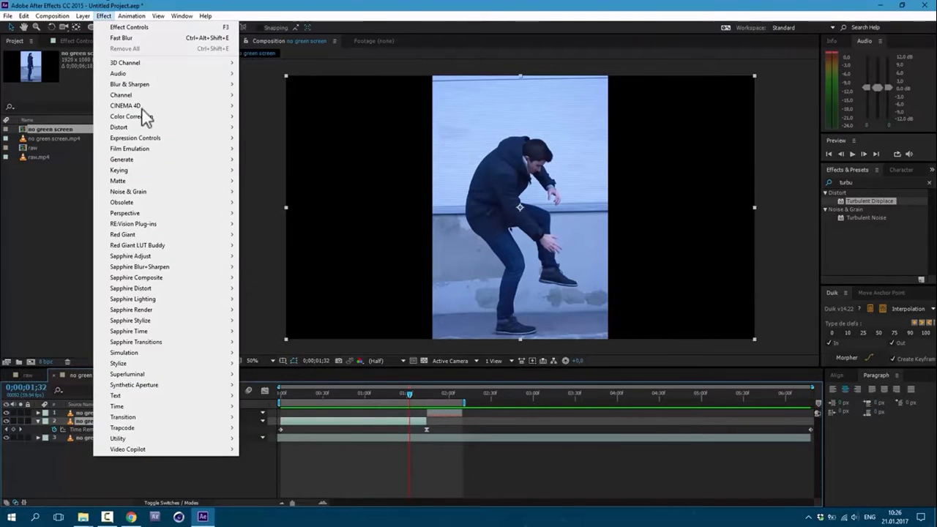
{"action": "mouse_move", "coordinate": [194, 173]}
{"action": "left_click", "coordinate": [293, 213]}
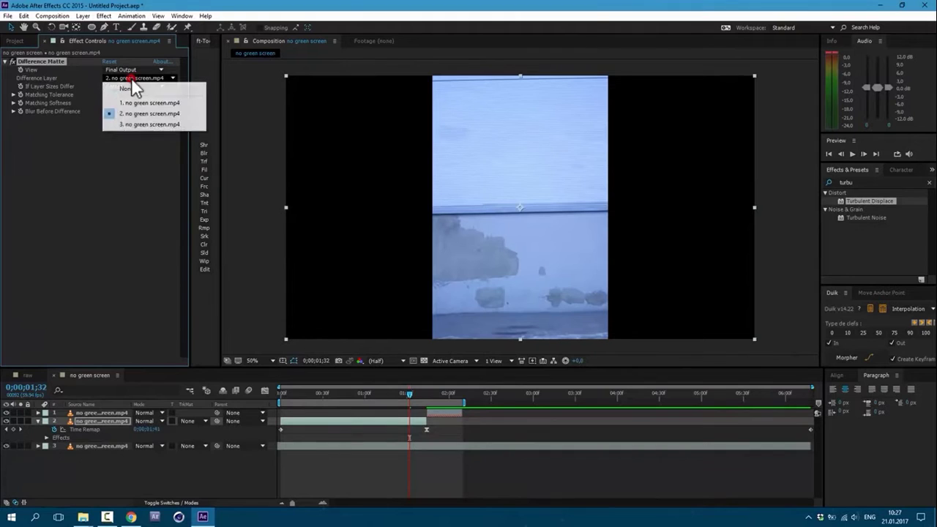
{"action": "left_click", "coordinate": [139, 124]}
{"action": "left_click", "coordinate": [518, 396]}
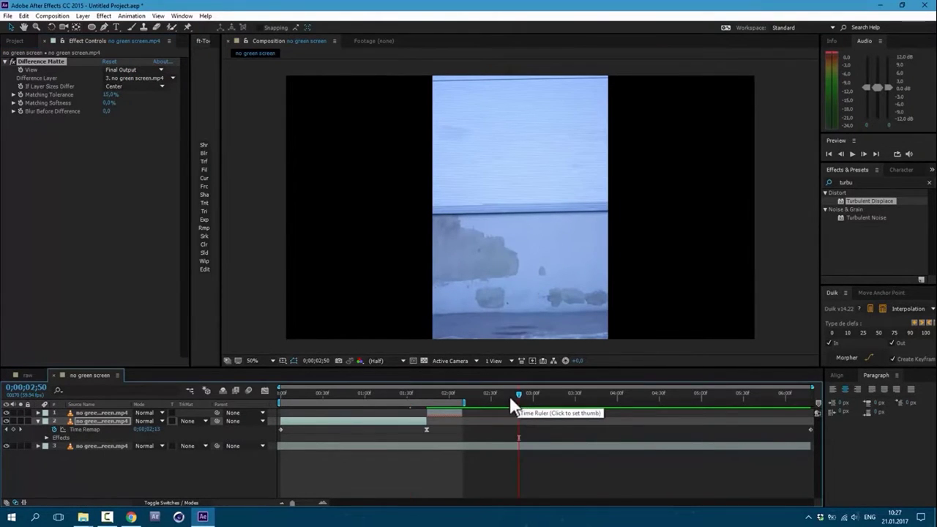
{"action": "left_click", "coordinate": [379, 396]}
{"action": "left_click", "coordinate": [6, 446]}
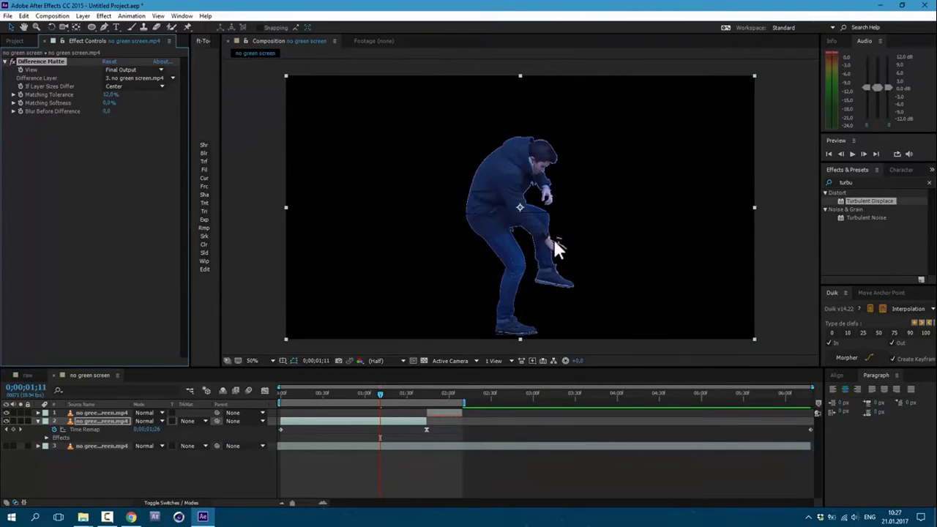
{"action": "key", "text": "ctrl+z"}
Apply Matte Choker after the Difference Matte on layer 2 and check frame 01;06.
{"action": "left_click", "coordinate": [103, 16]}
{"action": "mouse_move", "coordinate": [195, 182]}
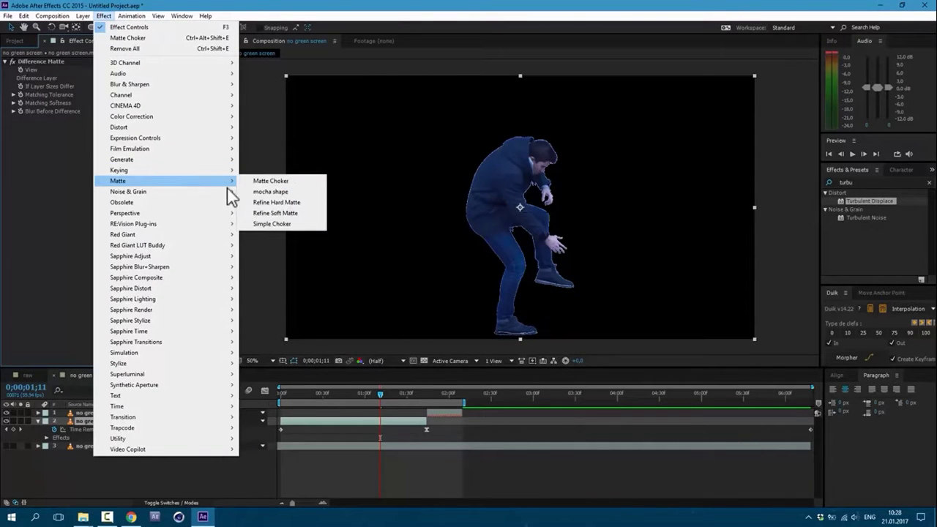
{"action": "left_click", "coordinate": [275, 180]}
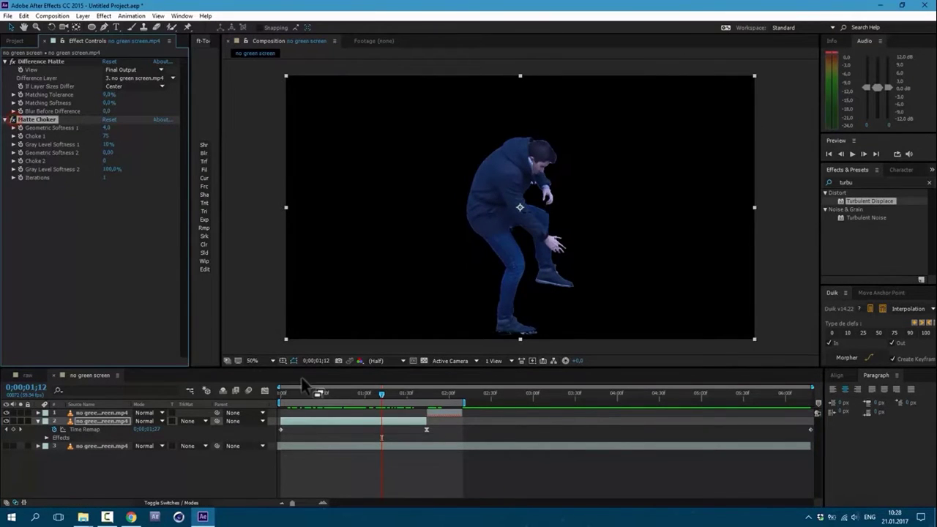
{"action": "left_click", "coordinate": [373, 394]}
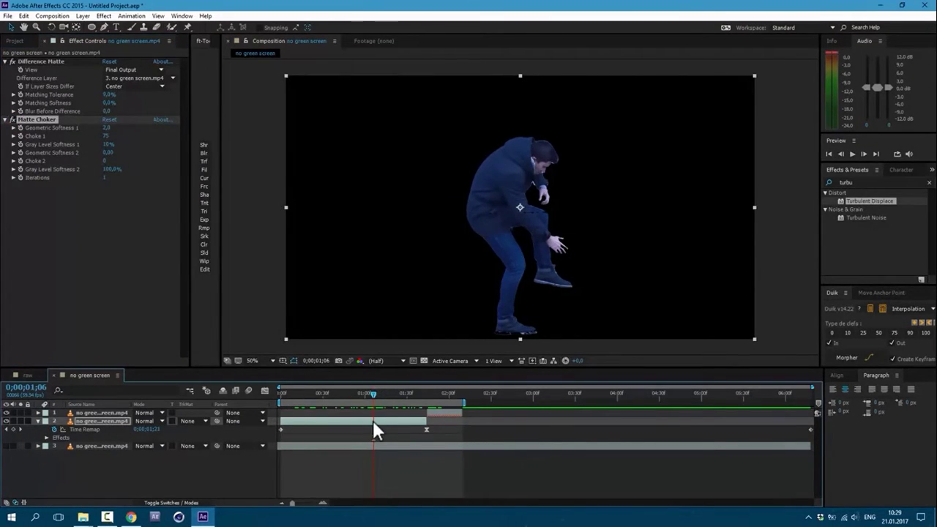
Add an Inner Glow style to layer 2 in Multiply mode at 100% opacity.
{"action": "right_click", "coordinate": [372, 420]}
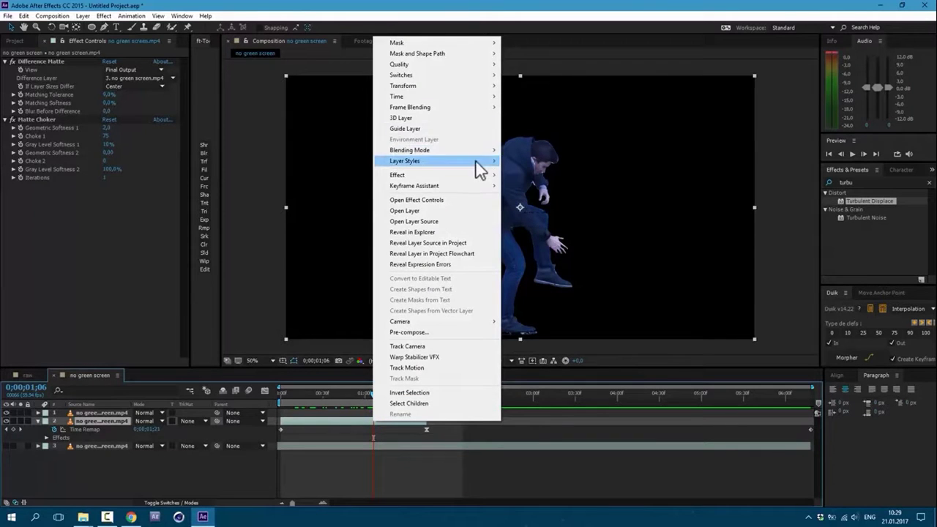
{"action": "mouse_move", "coordinate": [480, 163]}
{"action": "left_click", "coordinate": [535, 229]}
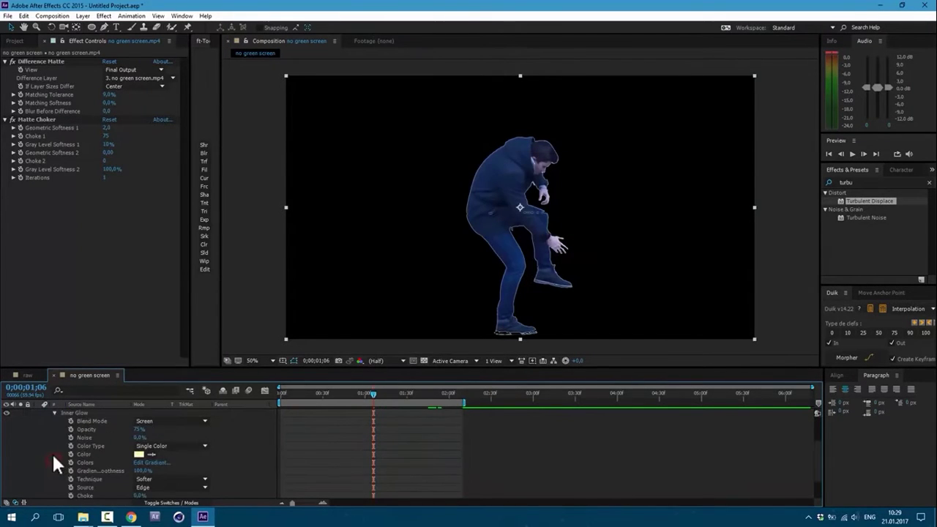
{"action": "left_click", "coordinate": [159, 421]}
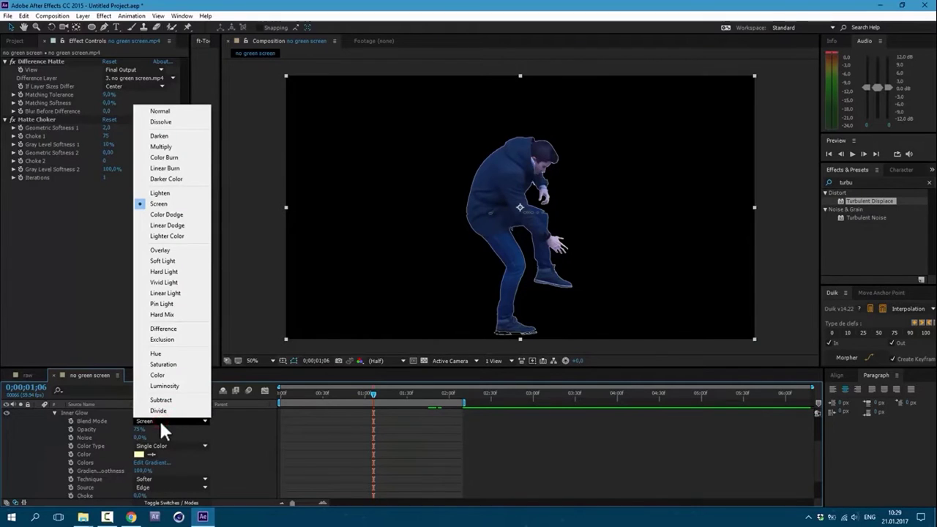
{"action": "left_click", "coordinate": [179, 148]}
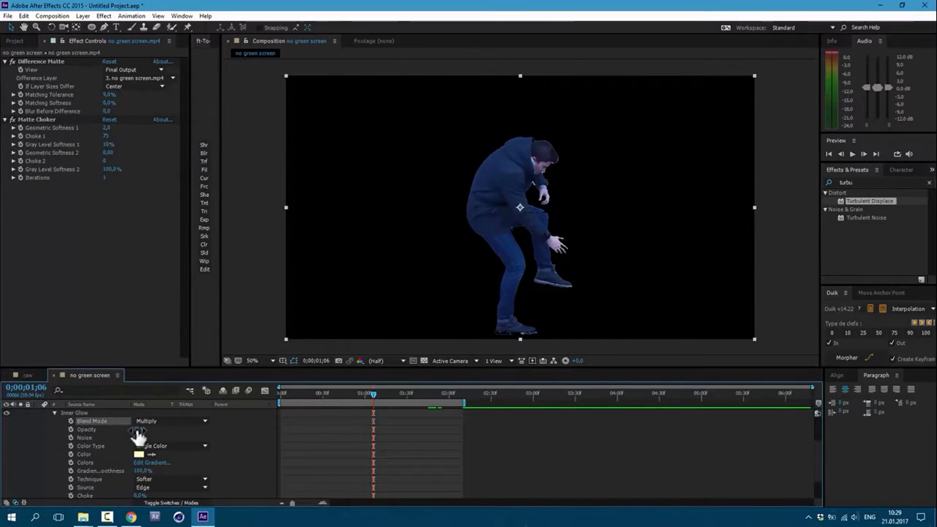
{"action": "left_click_drag", "start_coordinate": [139, 429], "coordinate": [218, 423]}
Make the glow colour black, adjust its Size, and play back the result.
{"action": "scroll", "coordinate": [246, 434], "scroll_direction": "down", "scroll_amount": 3}
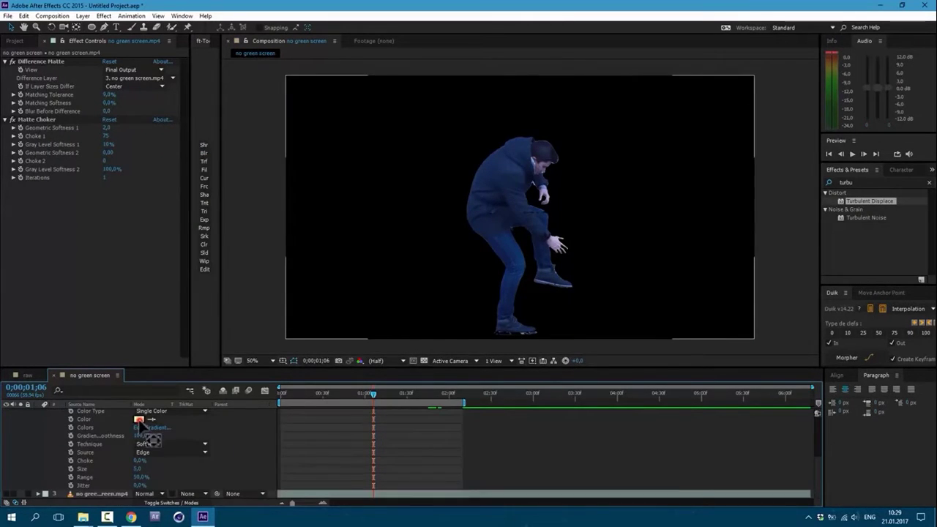
{"action": "left_click", "coordinate": [139, 419]}
{"action": "left_click_drag", "start_coordinate": [127, 361], "coordinate": [77, 384]}
{"action": "key", "text": "Return"}
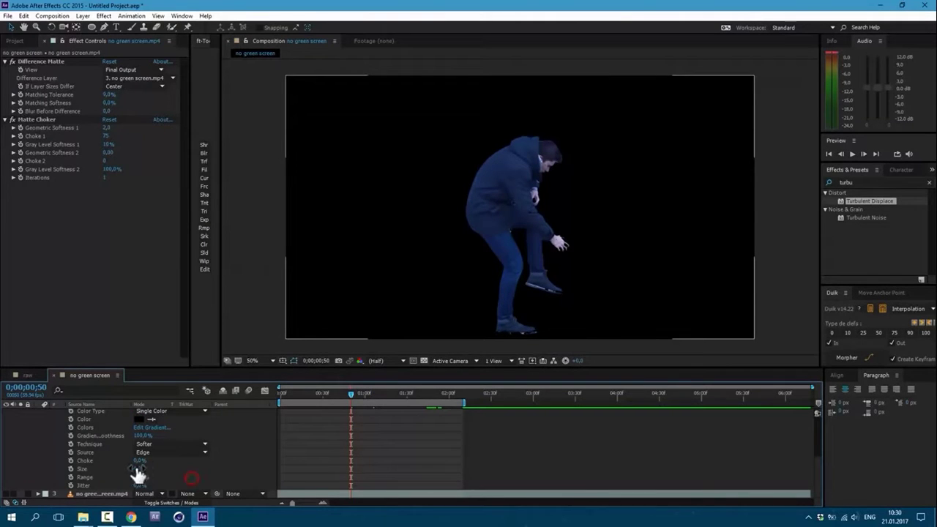
{"action": "left_click", "coordinate": [140, 468]}
{"action": "key", "text": "Return"}
{"action": "key", "text": "space"}
{"action": "scroll", "coordinate": [132, 461], "scroll_direction": "up", "scroll_amount": 5}
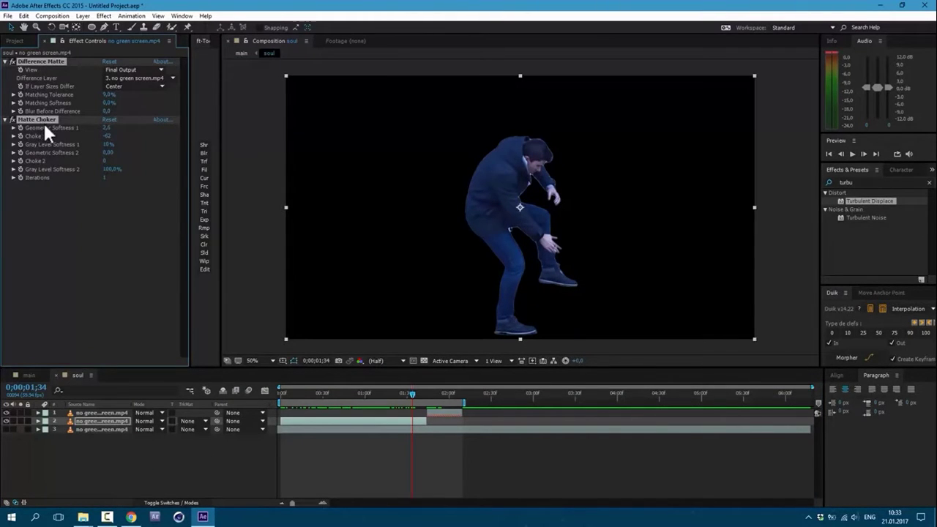
Paste the Difference Matte and Matte Choker onto layer 1 at 0;00;01;53.
{"action": "left_click", "coordinate": [439, 392]}
{"action": "left_click", "coordinate": [434, 412]}
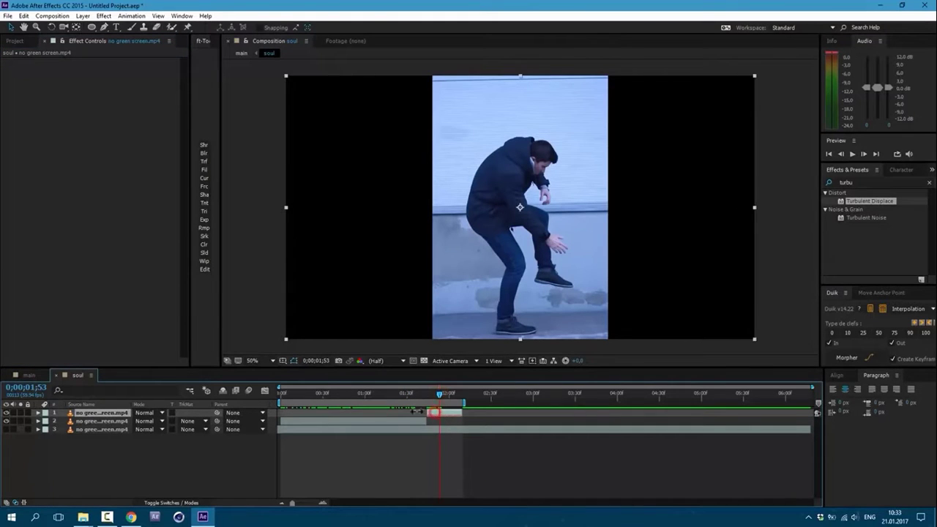
{"action": "key", "text": "ctrl+v"}
{"action": "left_click", "coordinate": [68, 453]}
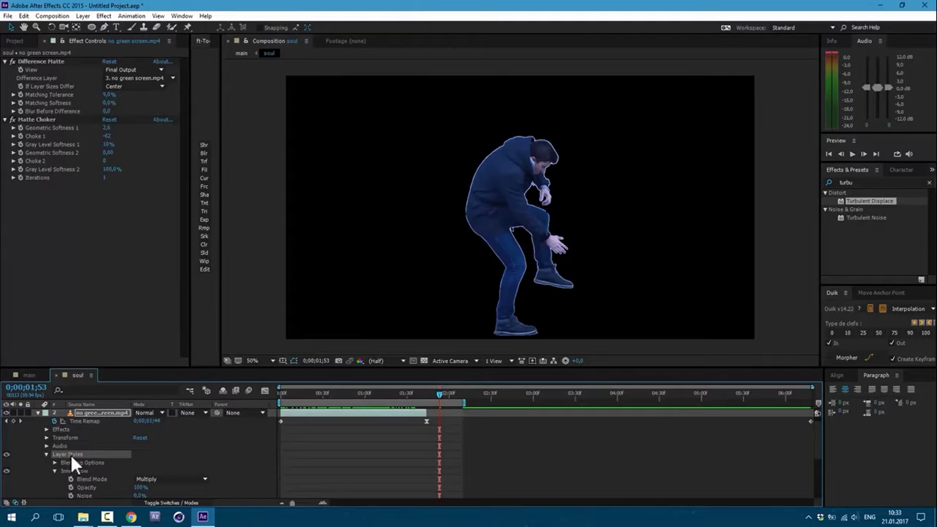
{"action": "left_click", "coordinate": [38, 411]}
{"action": "left_click", "coordinate": [91, 413]}
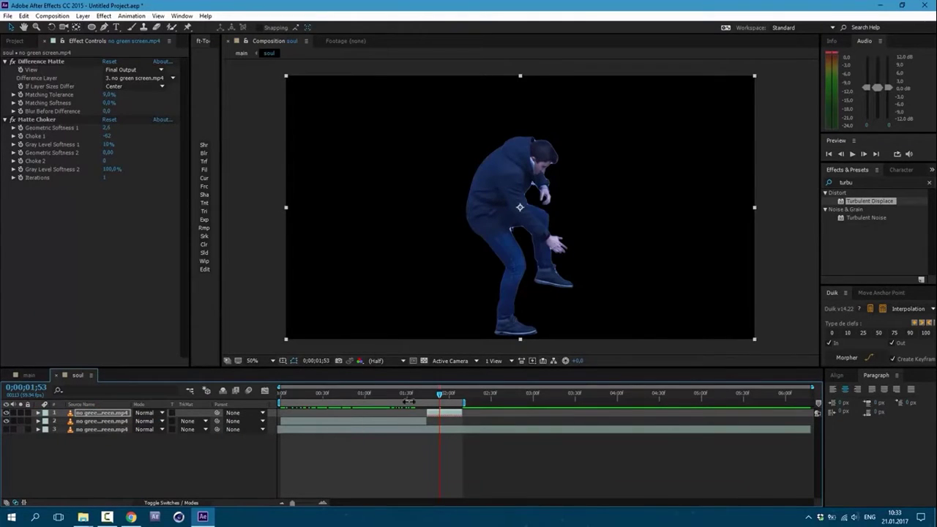
Rename the raw comp to 'main' and the no green screen comp to 'soul'.
{"action": "left_click", "coordinate": [28, 374]}
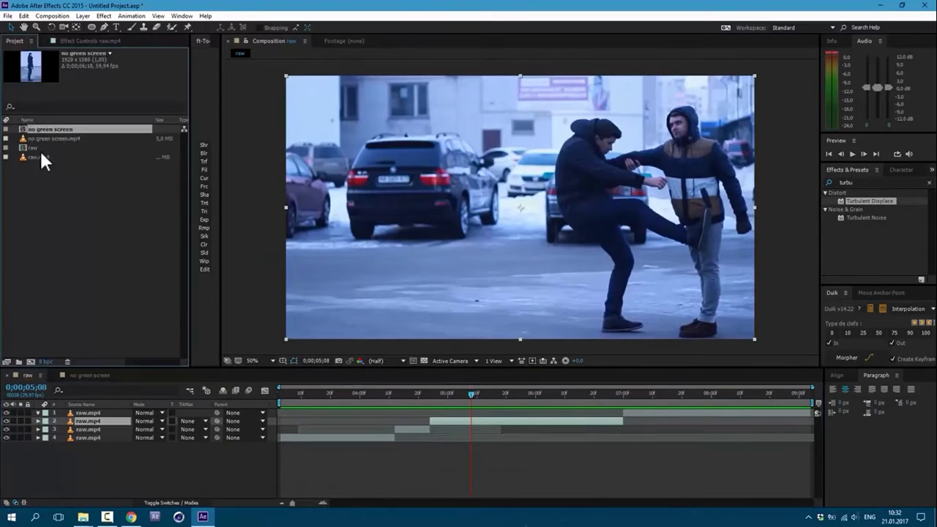
{"action": "left_click", "coordinate": [37, 149]}
{"action": "type", "text": "main"}
{"action": "key", "text": "Return"}
{"action": "left_click", "coordinate": [55, 137]}
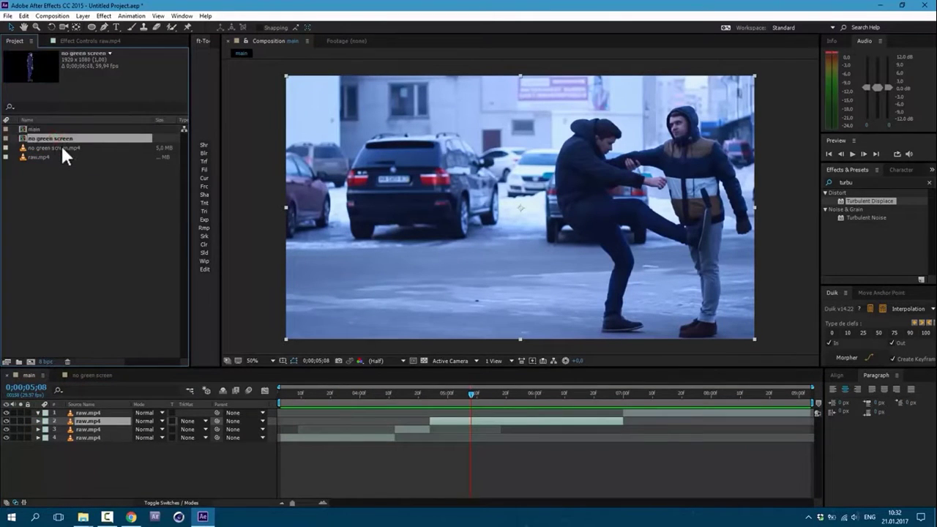
{"action": "key", "text": "Return"}
{"action": "type", "text": "soul"}
{"action": "key", "text": "Return"}
Place the soul comp in main's timeline and move its anchor point onto the figure.
{"action": "left_click_drag", "start_coordinate": [62, 156], "coordinate": [89, 418]}
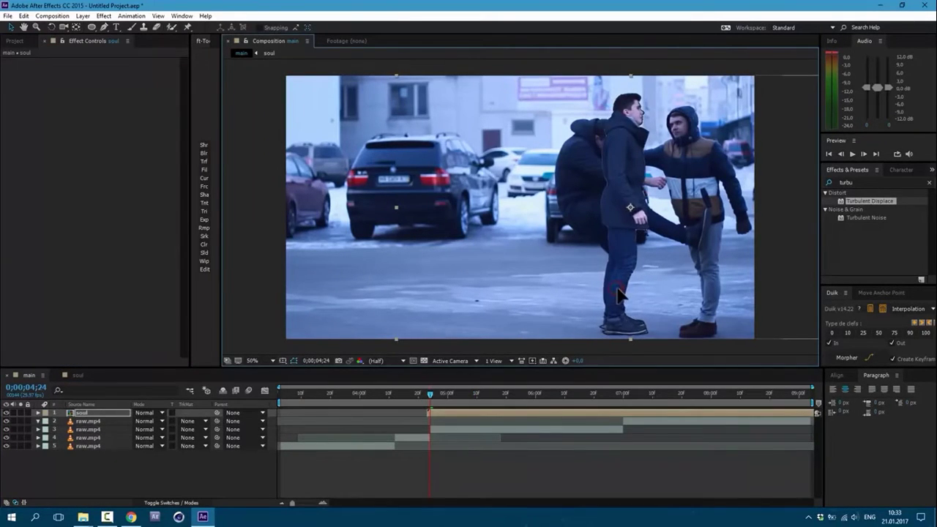
{"action": "left_click", "coordinate": [77, 27]}
{"action": "left_click_drag", "start_coordinate": [632, 209], "coordinate": [601, 213]}
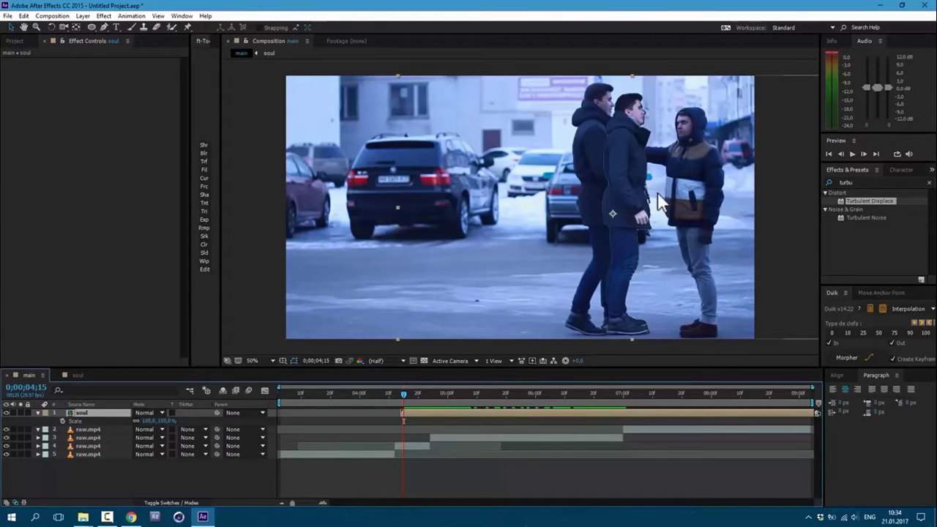
Set the soul layer's Scale to 105% and show Position and Rotation at 0;00;04;21.
{"action": "left_click", "coordinate": [143, 423]}
{"action": "type", "text": "105"}
{"action": "key", "text": "Return"}
{"action": "left_click_drag", "start_coordinate": [403, 396], "coordinate": [423, 401]}
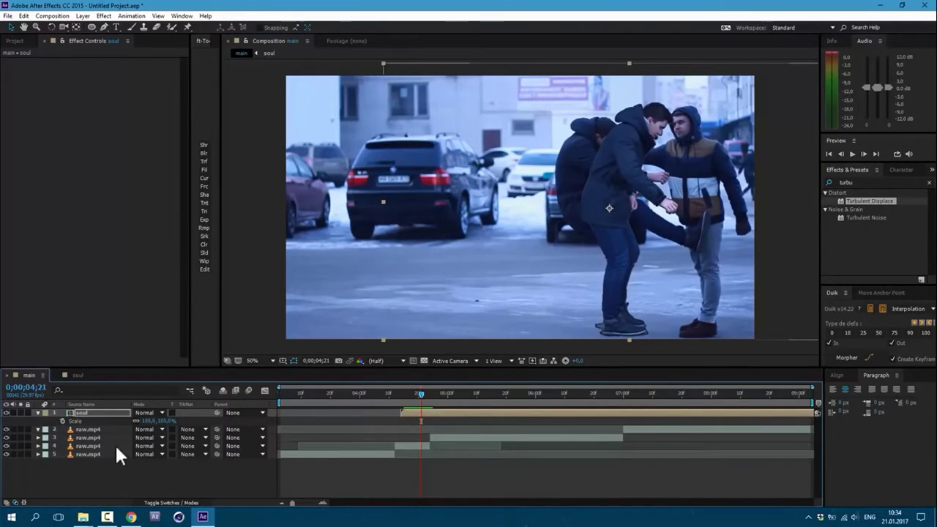
{"action": "key", "text": "shift+p"}
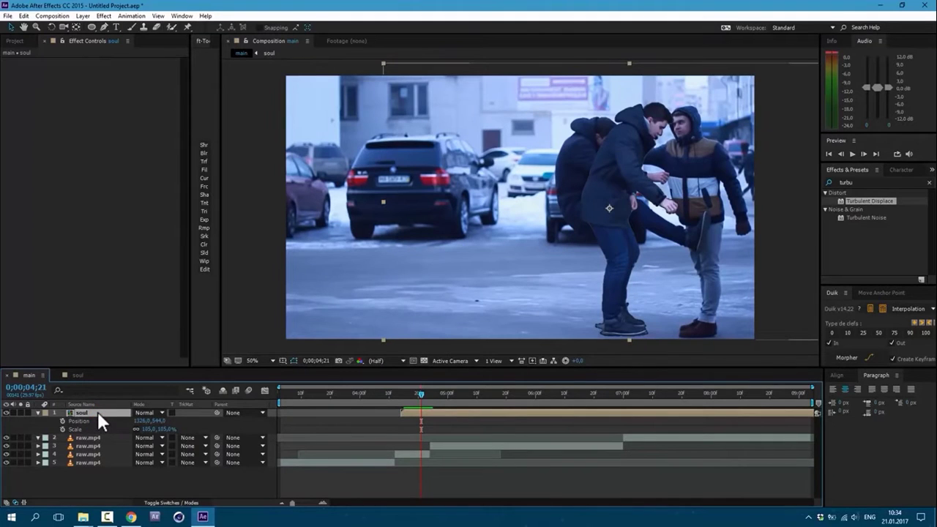
{"action": "key", "text": "shift+r"}
Start Rotation keyframing on the soul layer and move the playhead to 0;00;06;04.
{"action": "left_click", "coordinate": [63, 437]}
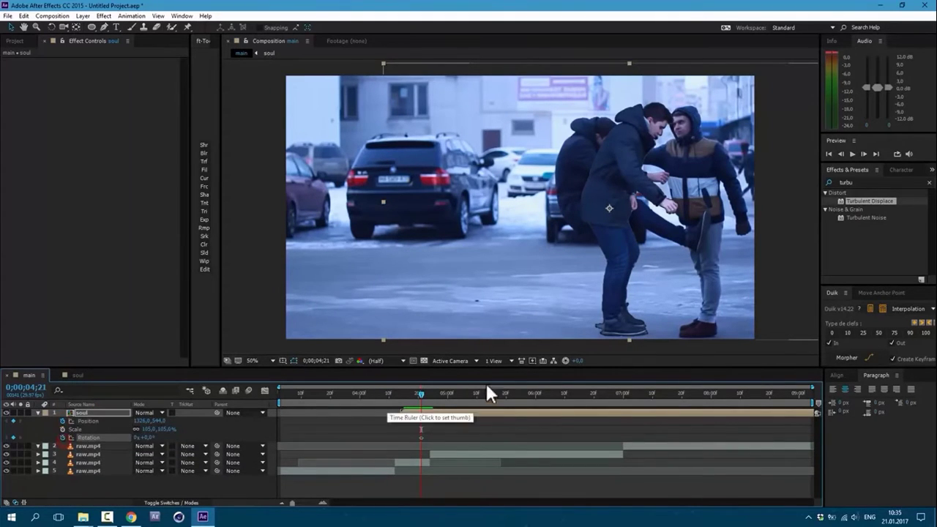
{"action": "left_click_drag", "start_coordinate": [468, 388], "coordinate": [513, 399]}
{"action": "key", "text": "Page_Down"}
{"action": "key", "text": "Page_Down"}
{"action": "key", "text": "Page_Down"}
{"action": "key", "text": "Page_Down"}
{"action": "key", "text": "Page_Down"}
{"action": "key", "text": "Page_Down"}
{"action": "key", "text": "Page_Down"}
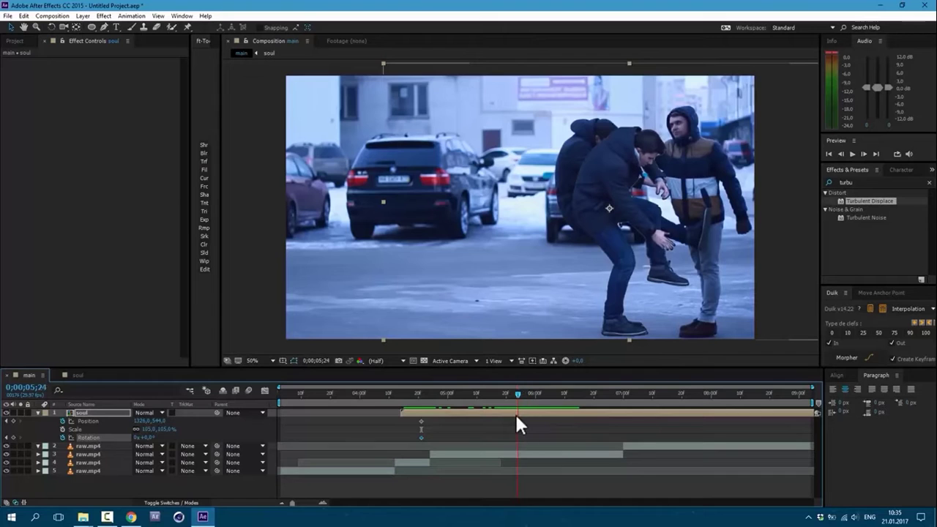
{"action": "key", "text": "Page_Down"}
{"action": "key", "text": "Page_Down"}
{"action": "key", "text": "Page_Down"}
{"action": "key", "text": "Page_Down"}
{"action": "key", "text": "Page_Down"}
{"action": "key", "text": "Page_Down"}
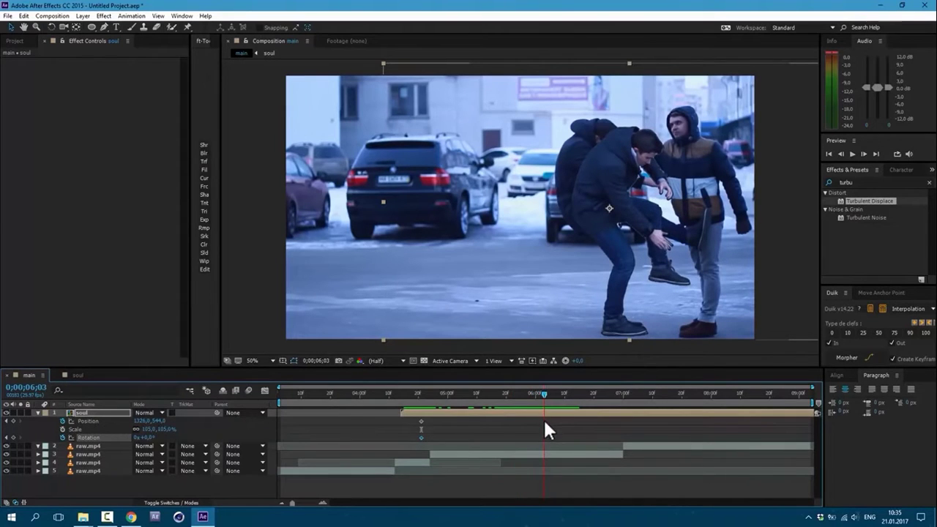
Move the soul figure far left, lay it flat at -90°, and bend its path into an upward arc.
{"action": "left_click_drag", "start_coordinate": [654, 248], "coordinate": [399, 233]}
{"action": "left_click_drag", "start_coordinate": [150, 437], "coordinate": [134, 437]}
{"action": "left_click_drag", "start_coordinate": [421, 159], "coordinate": [441, 212]}
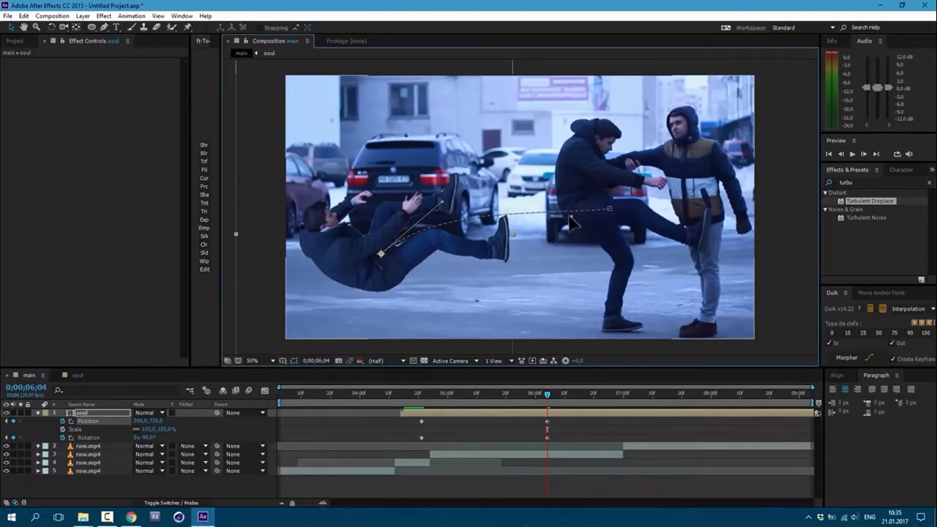
{"action": "left_click_drag", "start_coordinate": [570, 216], "coordinate": [546, 196]}
{"action": "key", "text": "space"}
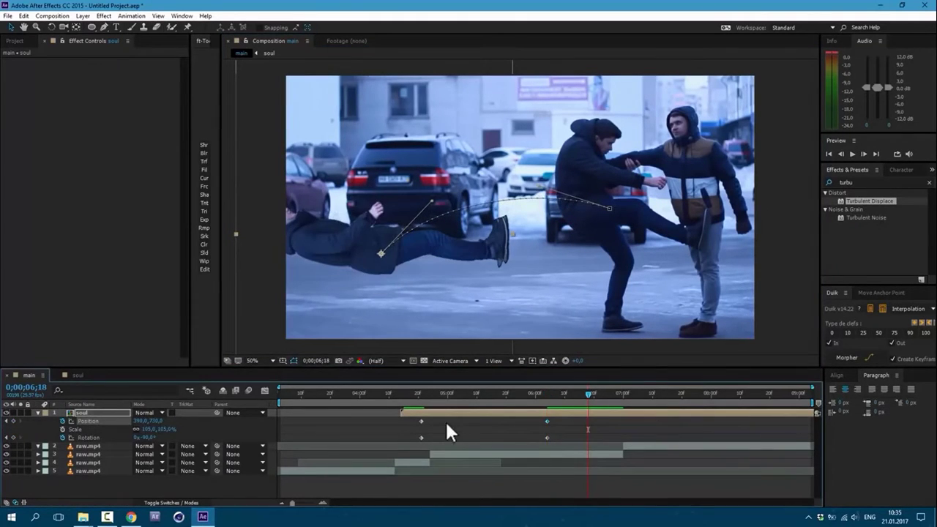
{"action": "left_click_drag", "start_coordinate": [416, 419], "coordinate": [432, 440]}
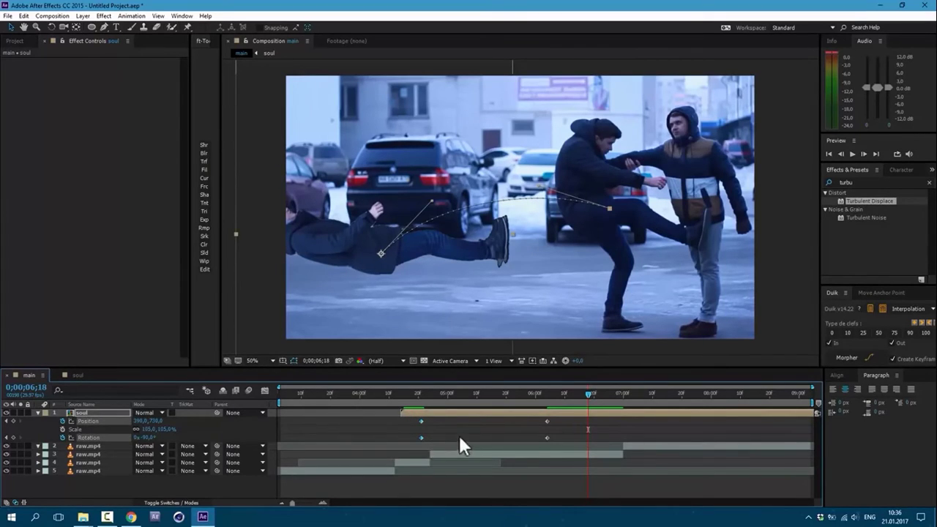